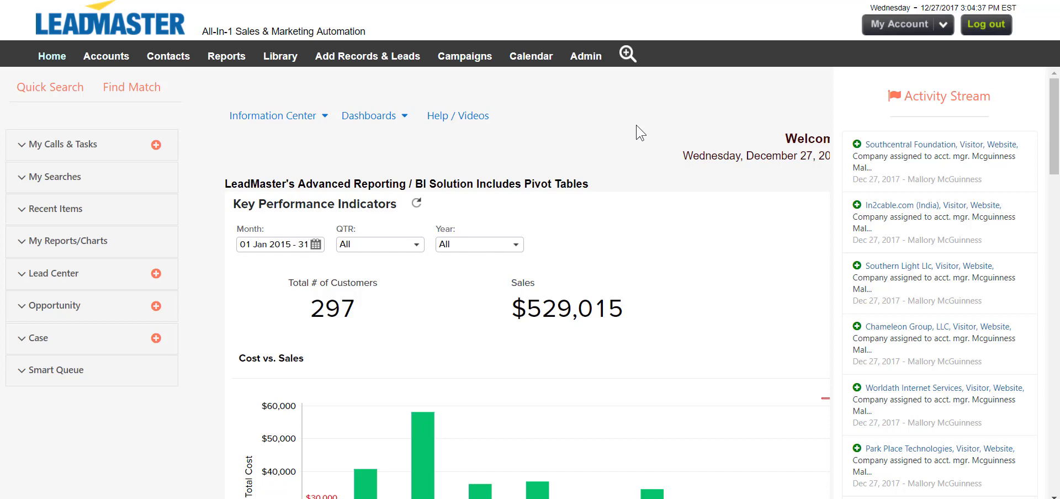
# Go through Admin > Login Management / User Security to View/Edit Existing User Logins.
pyautogui.click(589, 61)
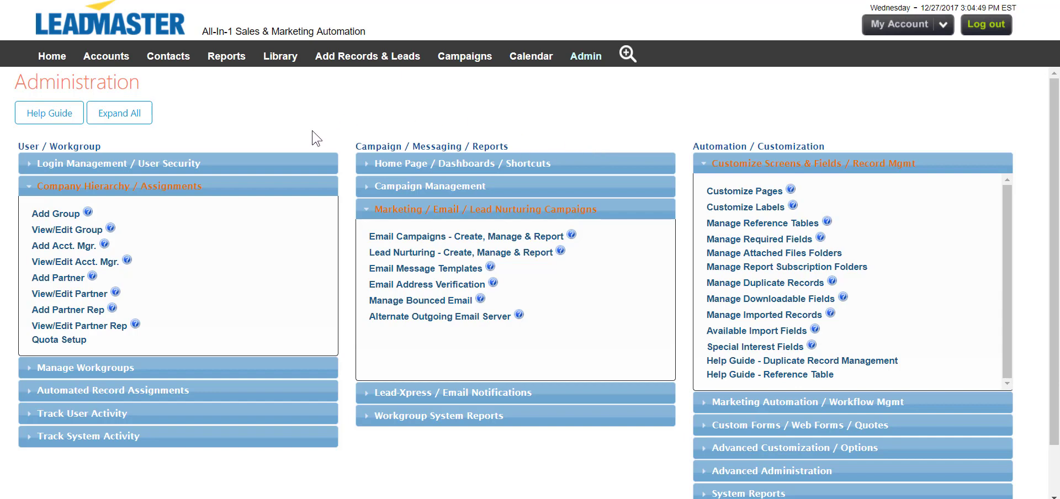
pyautogui.click(318, 163)
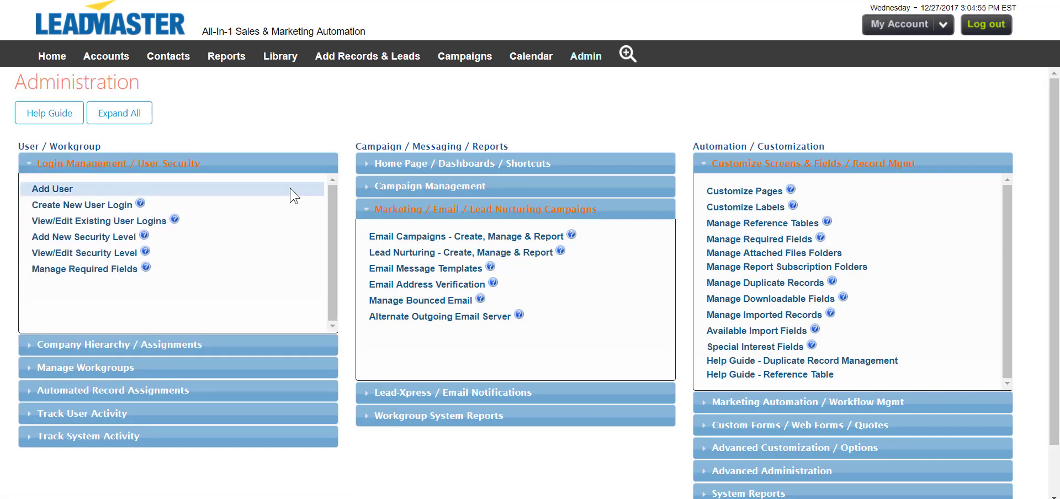
pyautogui.click(126, 222)
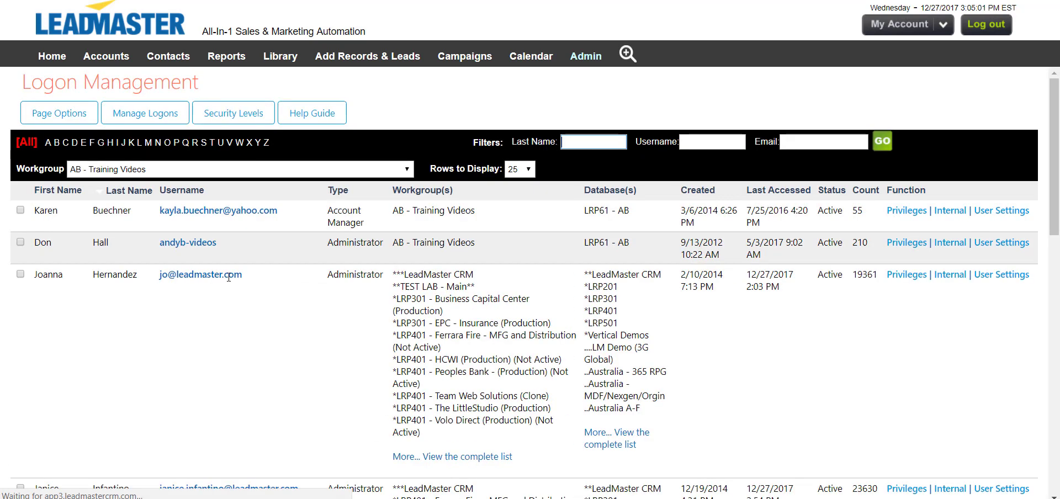
# Scroll the Logon Management list and open Privileges on the old Account Manager's row.
pyautogui.scroll(-1, 263, 298)
pyautogui.scroll(-8, 262, 298)
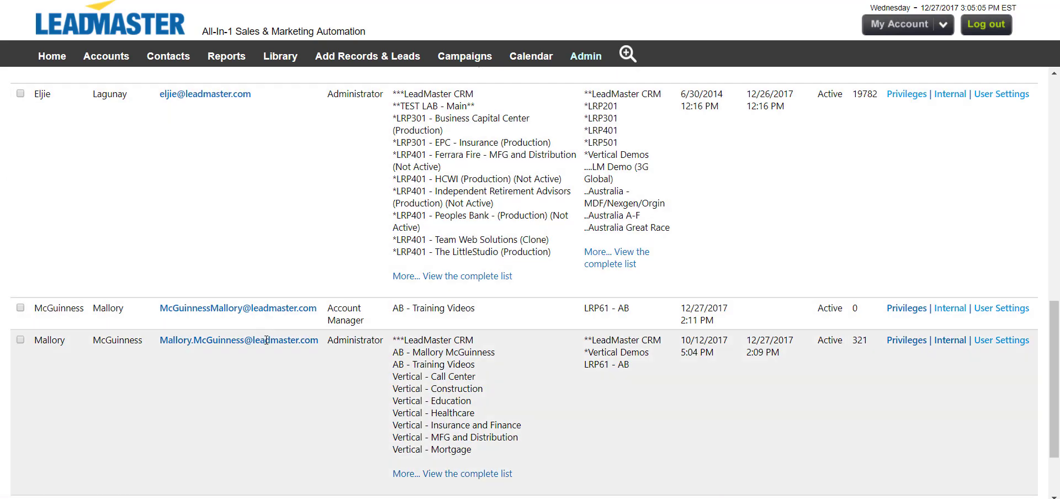
pyautogui.scroll(-2, 265, 340)
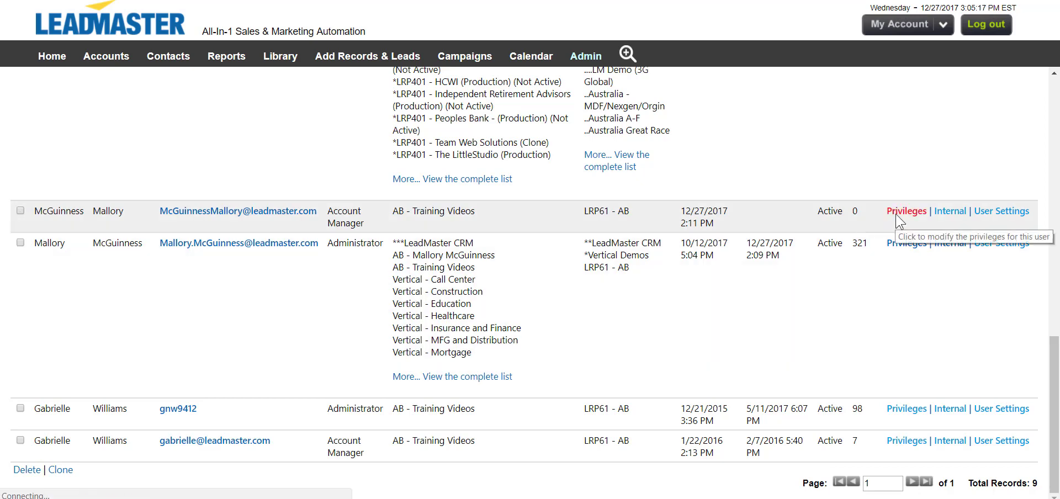
pyautogui.click(897, 214)
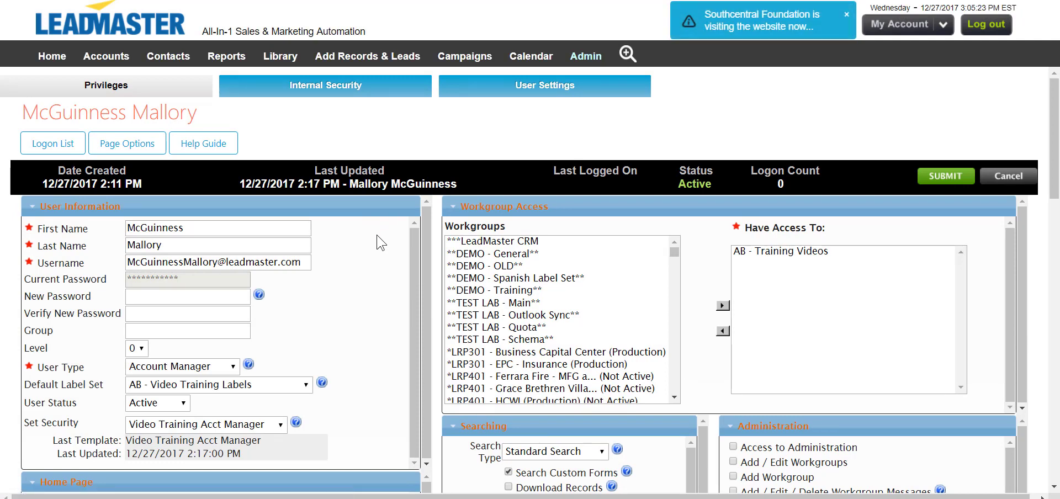
# Set the old Account Manager's User Status to Not Active and submit.
pyautogui.click(179, 403)
pyautogui.click(165, 428)
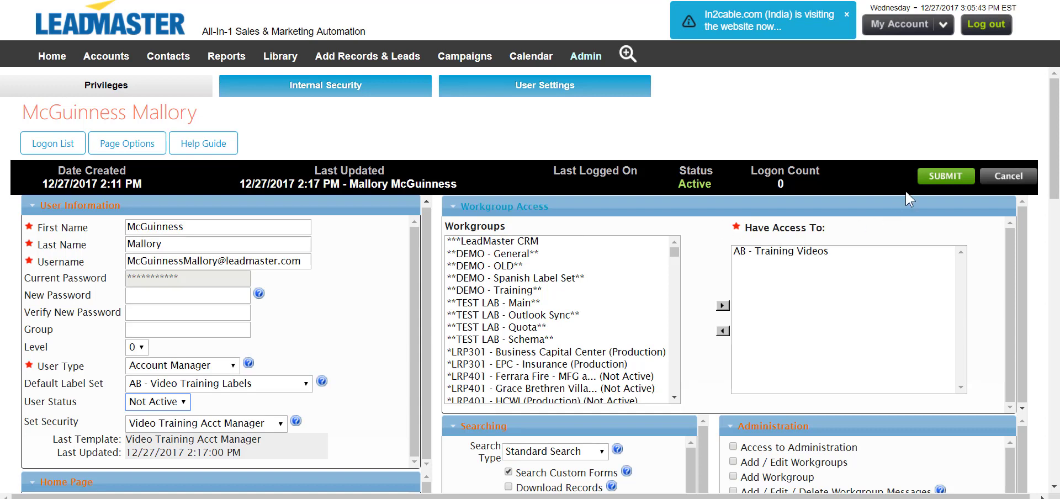
pyautogui.click(928, 180)
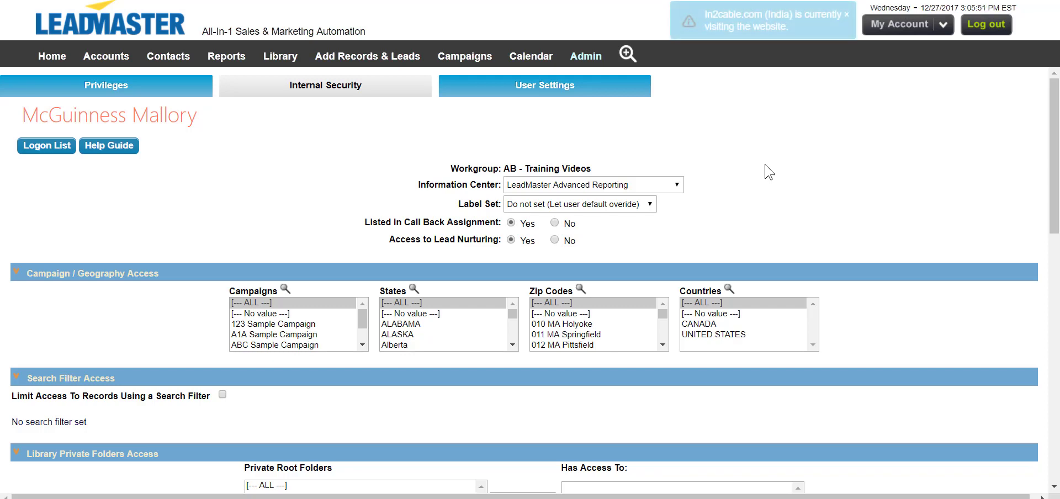
# Return to the Logon List, check the old login shows Not Active, and open Manage Logons.
pyautogui.click(44, 147)
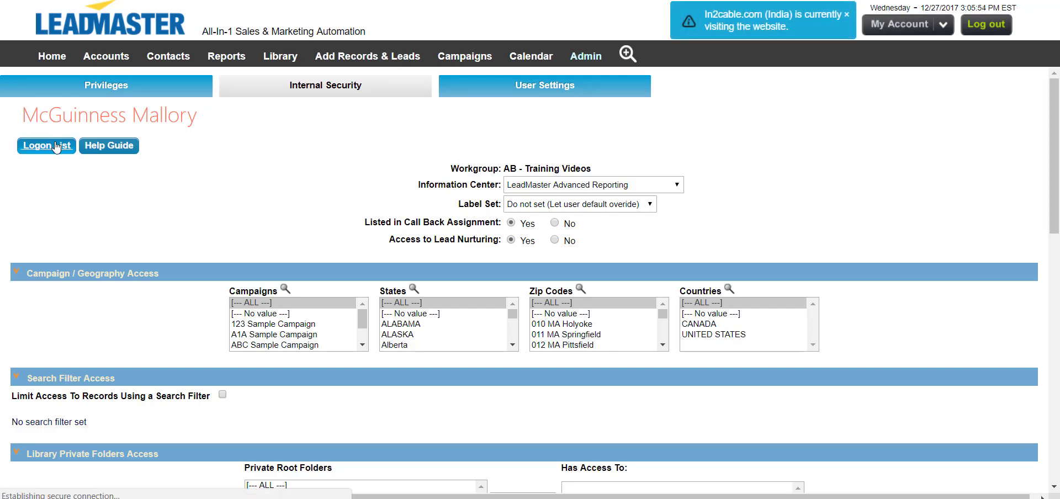
pyautogui.scroll(-15, 161, 243)
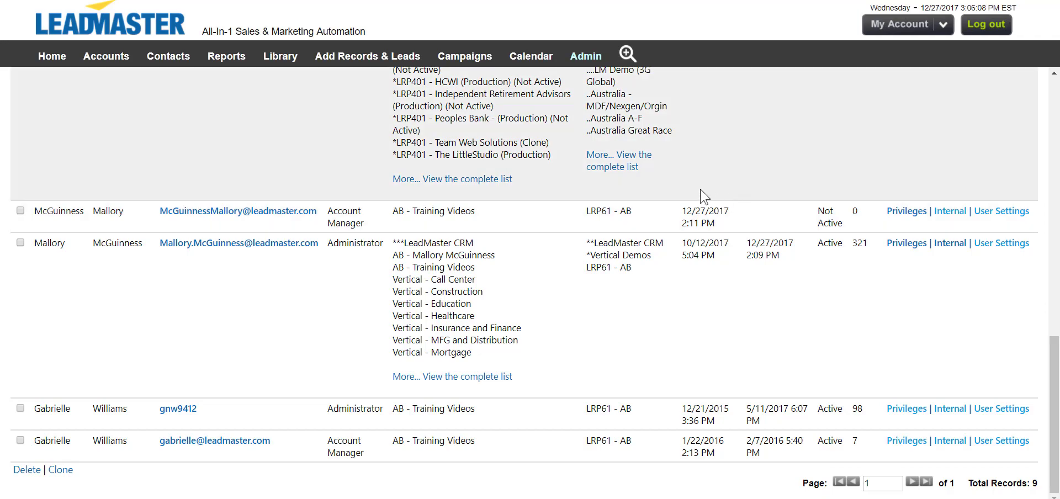
pyautogui.scroll(15, 347, 124)
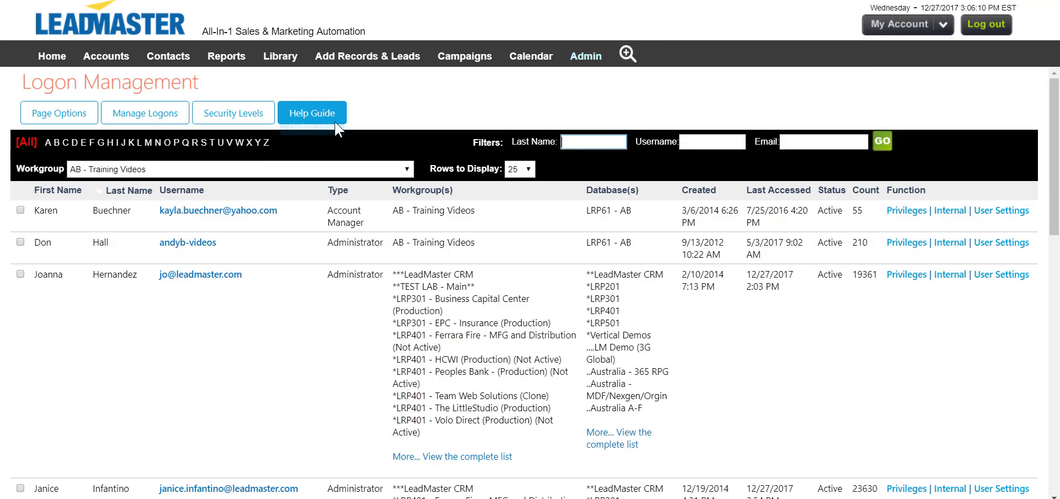
pyautogui.click(148, 117)
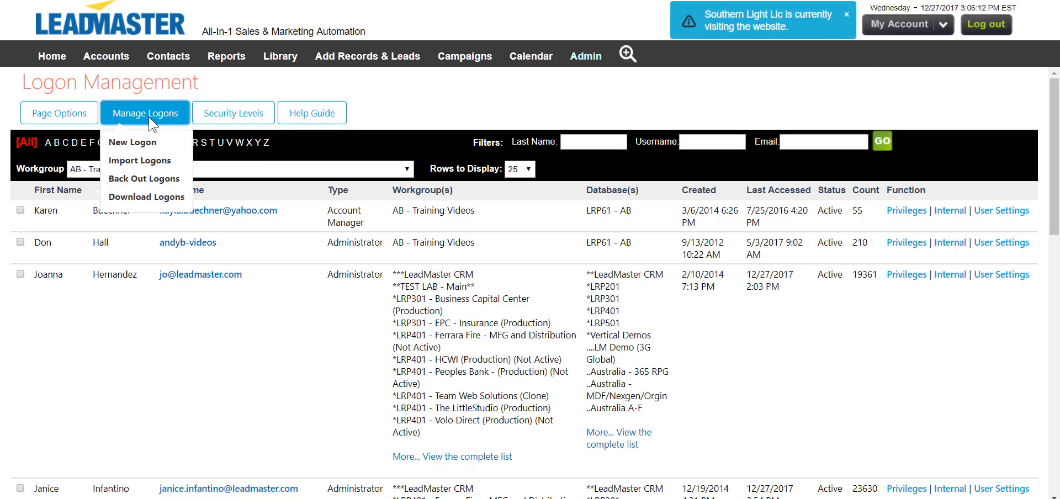
# Start a New Logon with First Name 'New' and Last Name 'Person'.
pyautogui.click(146, 144)
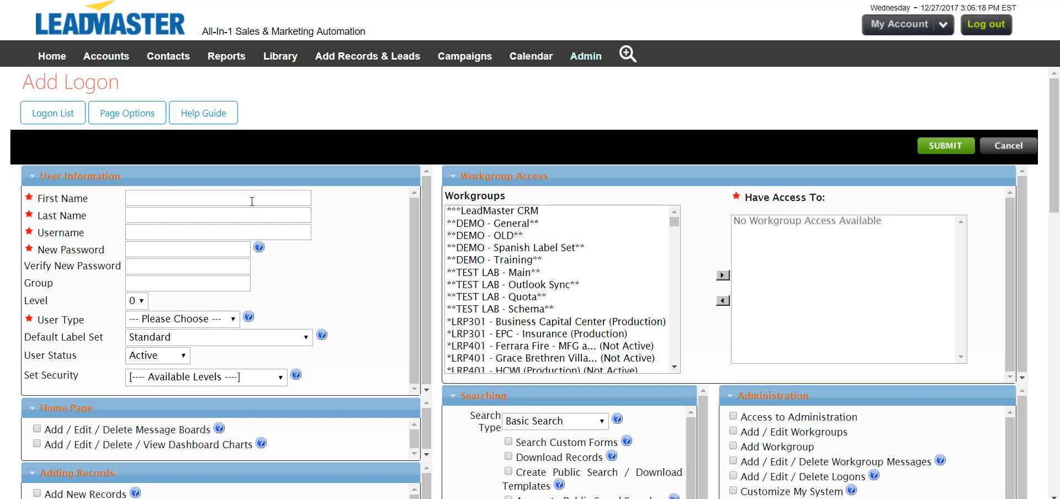
pyautogui.click(252, 201)
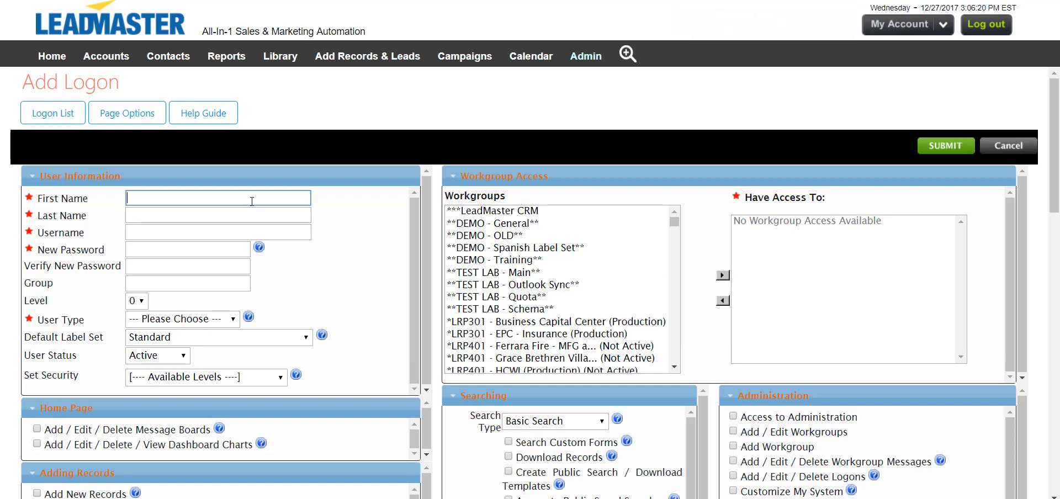
pyautogui.write('New')
pyautogui.click(273, 212)
pyautogui.write('Person')
# Enter the new user's e-mail as username, the password, and set User Type to Account Manager.
pyautogui.press('Tab')
pyautogui.press('Tab')
pyautogui.write('••••••••')
pyautogui.press('Tab')
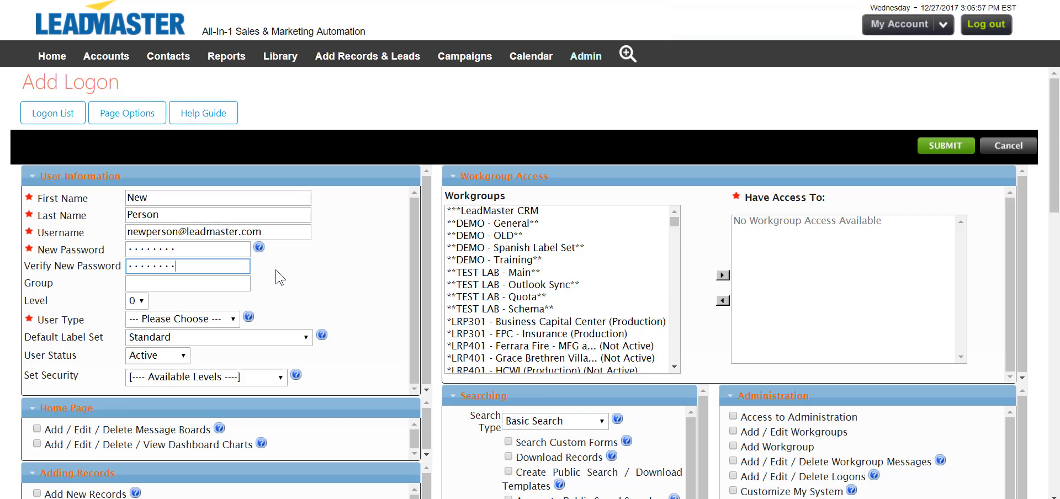
pyautogui.click(233, 320)
pyautogui.click(221, 381)
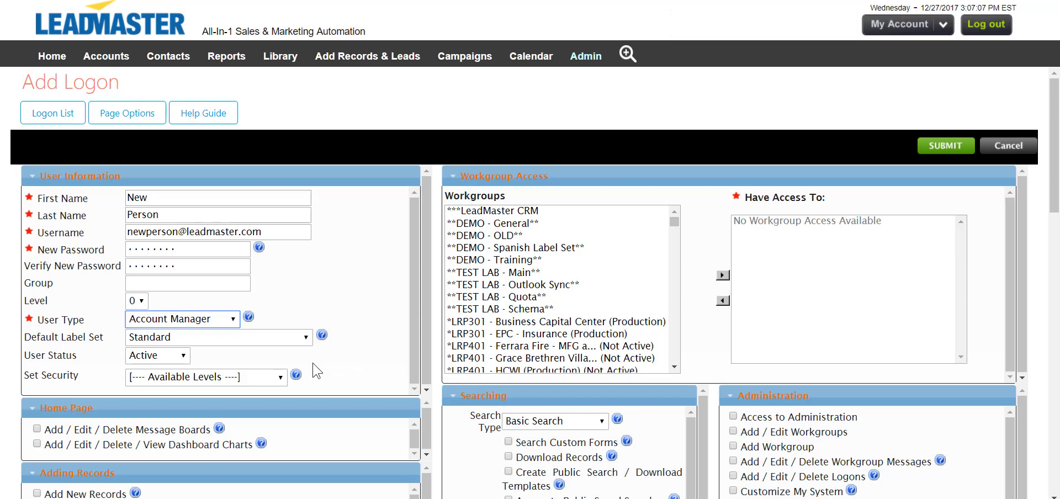
# Set Security to Video Training Acct Manager and confirm loading its preset privileges.
pyautogui.click(188, 379)
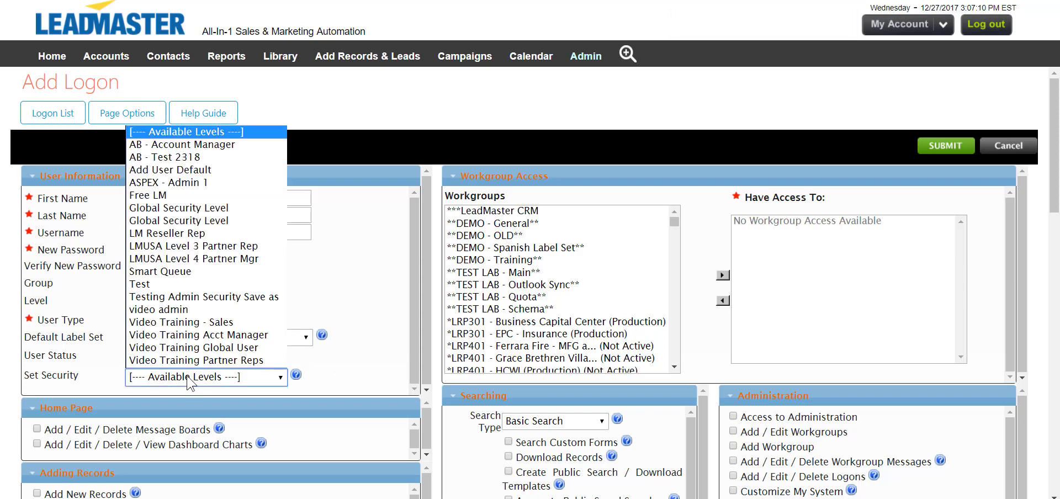
pyautogui.click(224, 335)
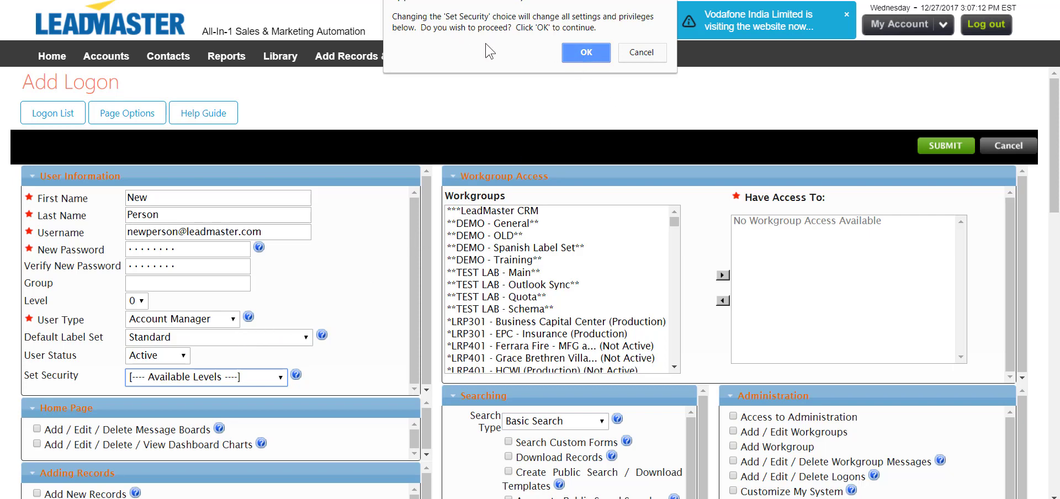
pyautogui.click(585, 52)
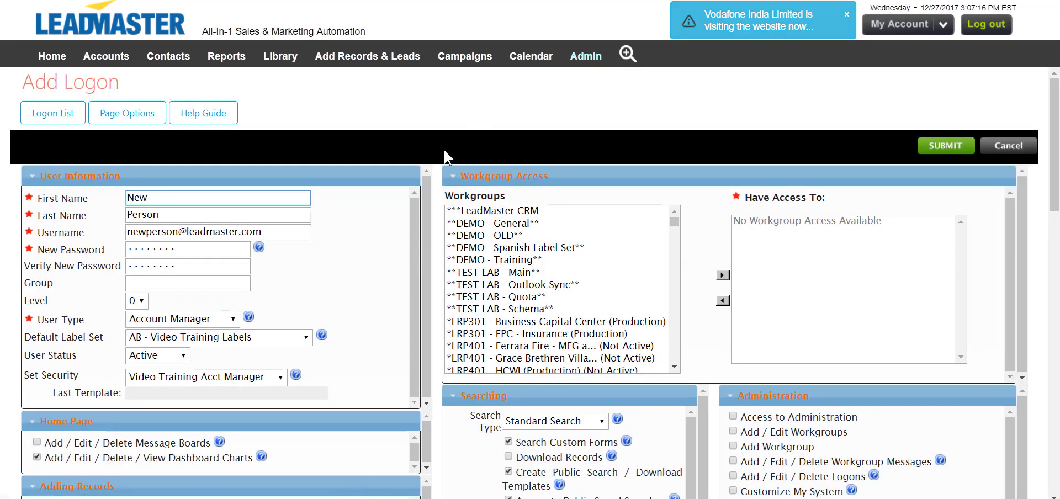
# Grant the new logon access to the AB - Training Videos workgroup and save it.
pyautogui.scroll(-10, 451, 215)
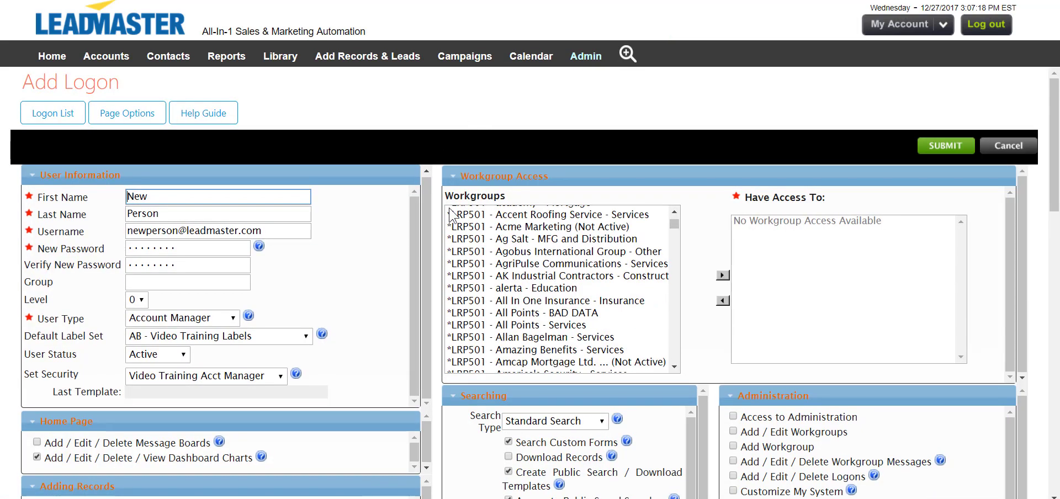
pyautogui.scroll(-6, 425, 292)
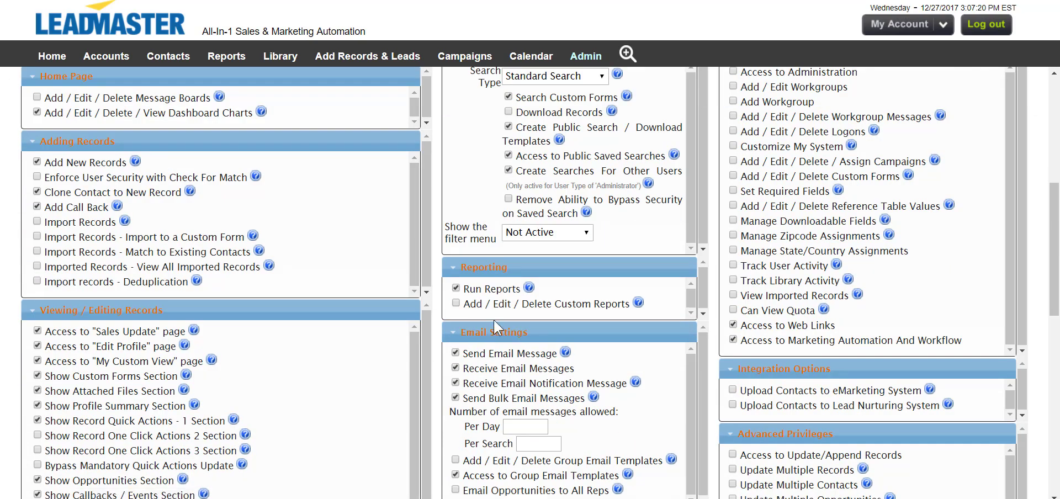
pyautogui.scroll(-1, 437, 348)
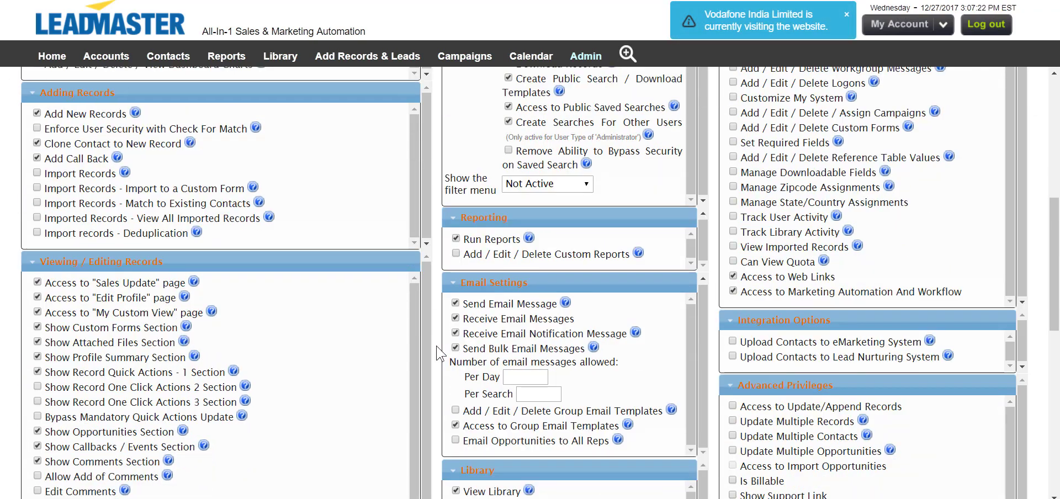
pyautogui.scroll(-10, 440, 354)
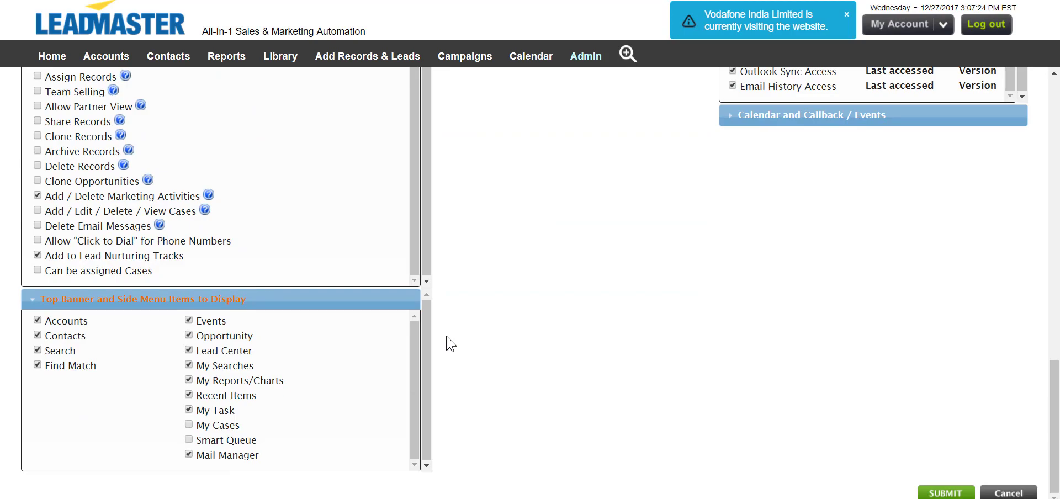
pyautogui.scroll(17, 452, 343)
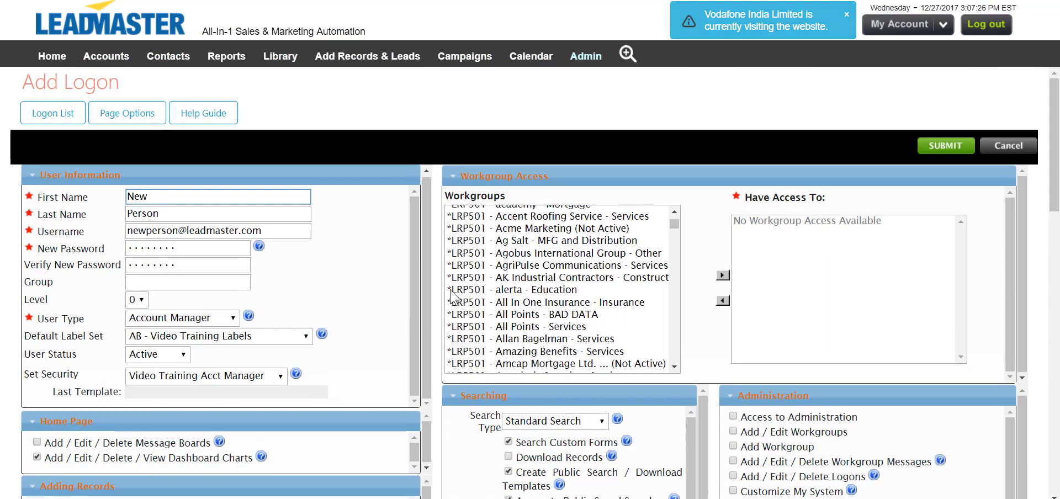
pyautogui.scroll(5, 451, 296)
pyautogui.scroll(-10, 524, 265)
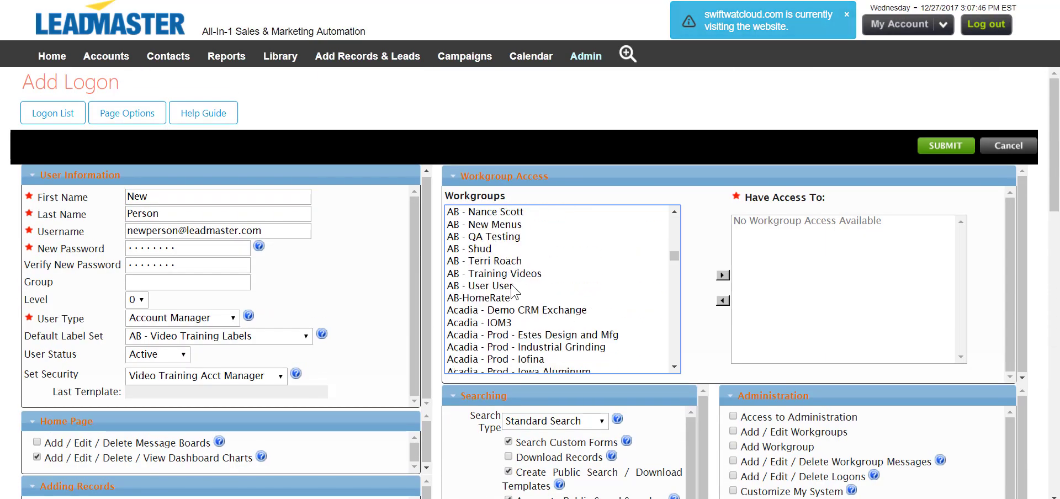
pyautogui.click(511, 273)
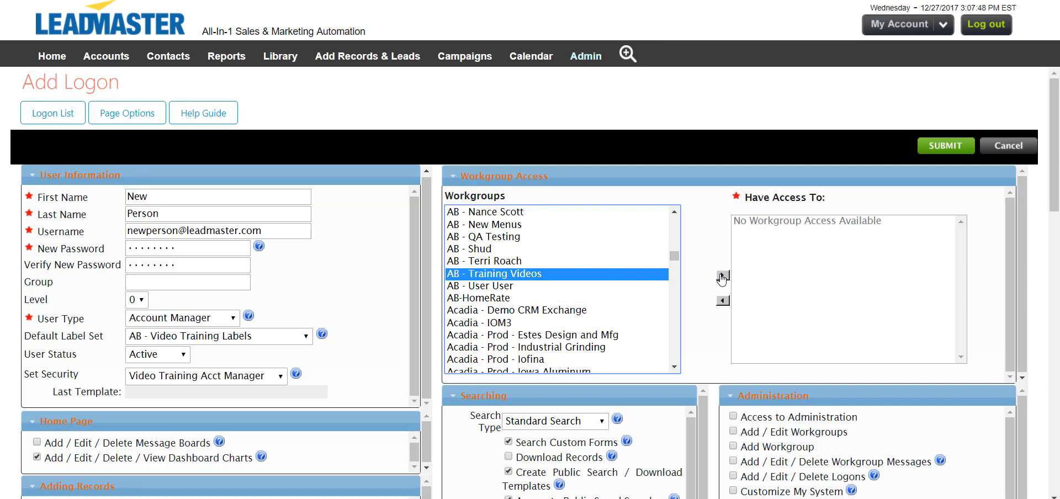
pyautogui.click(722, 276)
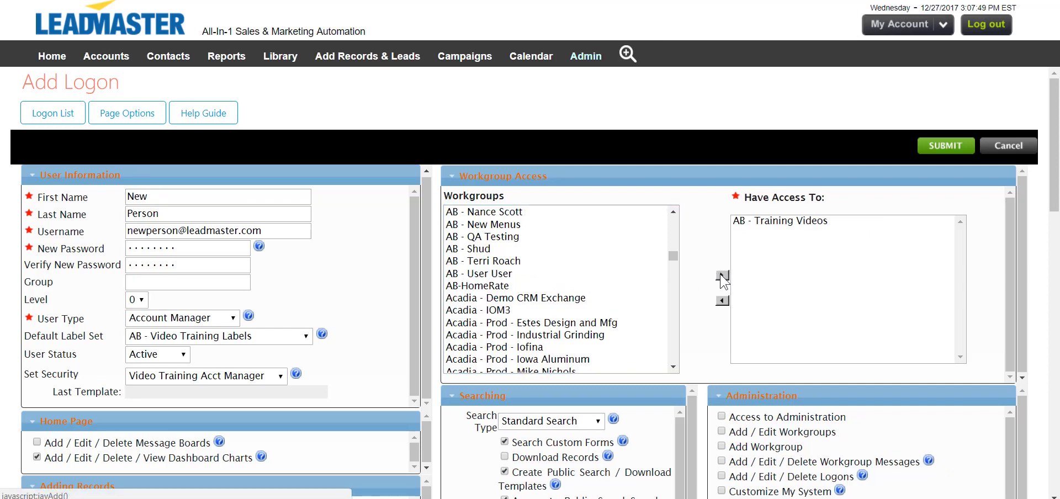
pyautogui.click(937, 149)
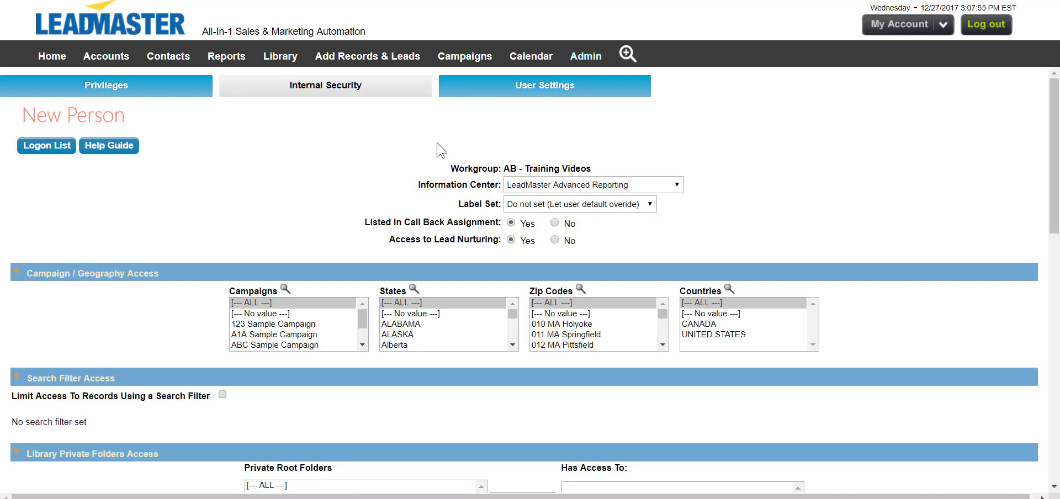
# Review the logon list: New Person Active, old Account Manager Not Active.
pyautogui.click(58, 156)
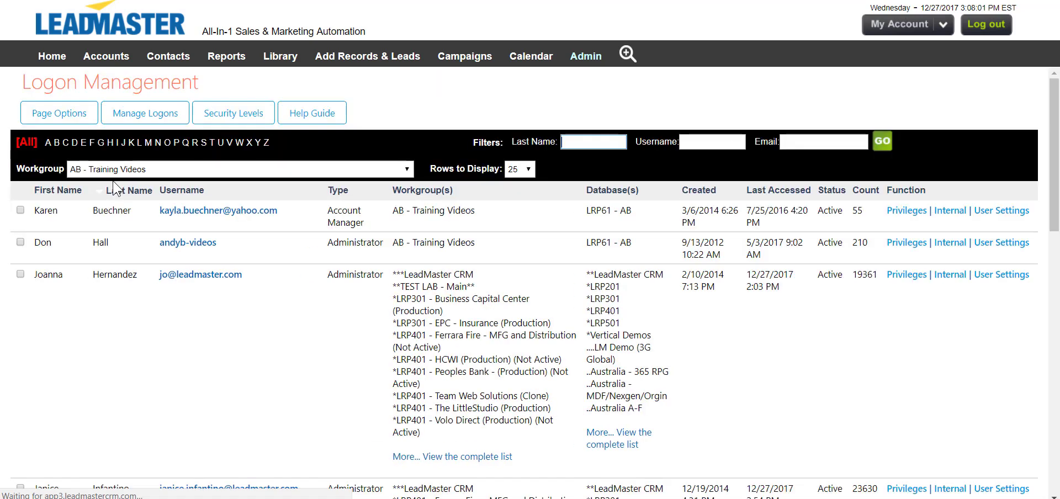
pyautogui.scroll(-4, 122, 200)
pyautogui.scroll(-8, 123, 200)
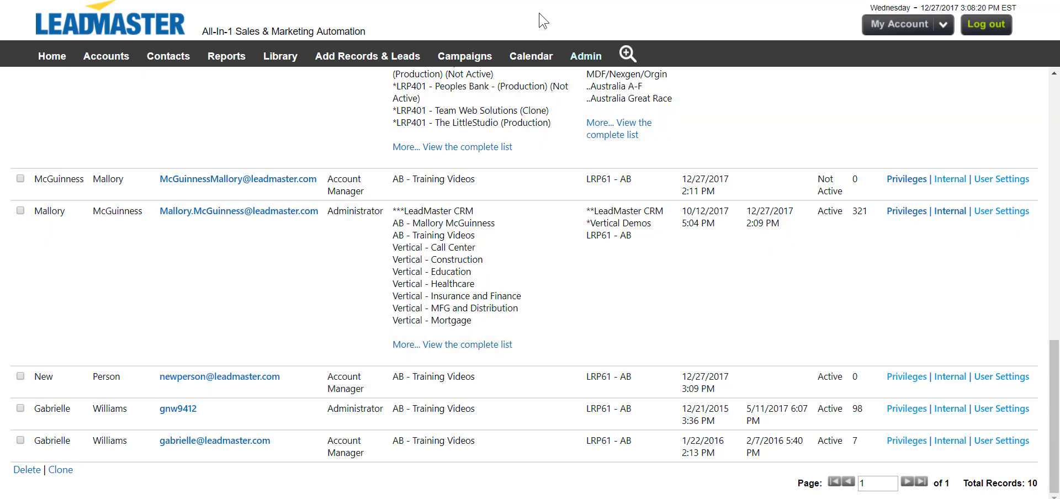
# Open Admin > Company Hierarchy / Assignments > View/Edit Acct. Mgr.
pyautogui.click(586, 56)
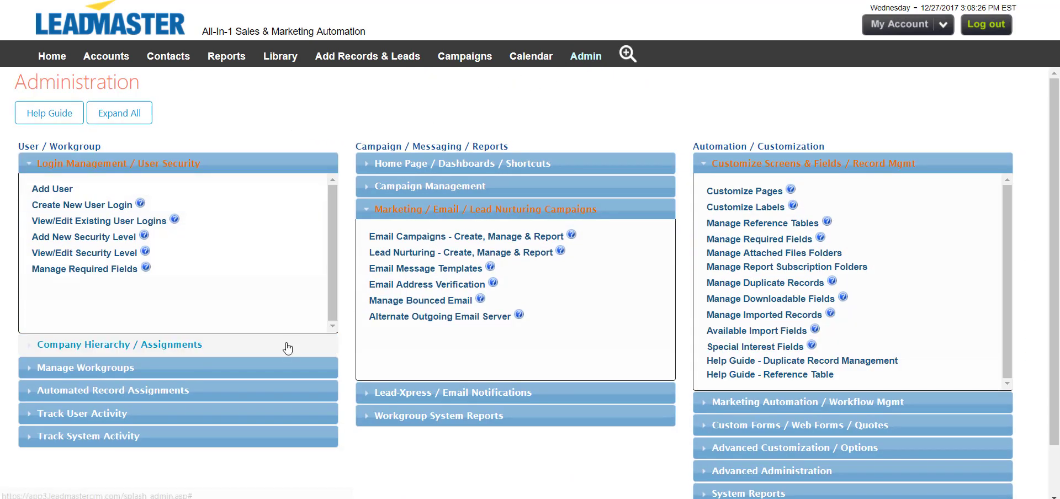
pyautogui.click(284, 345)
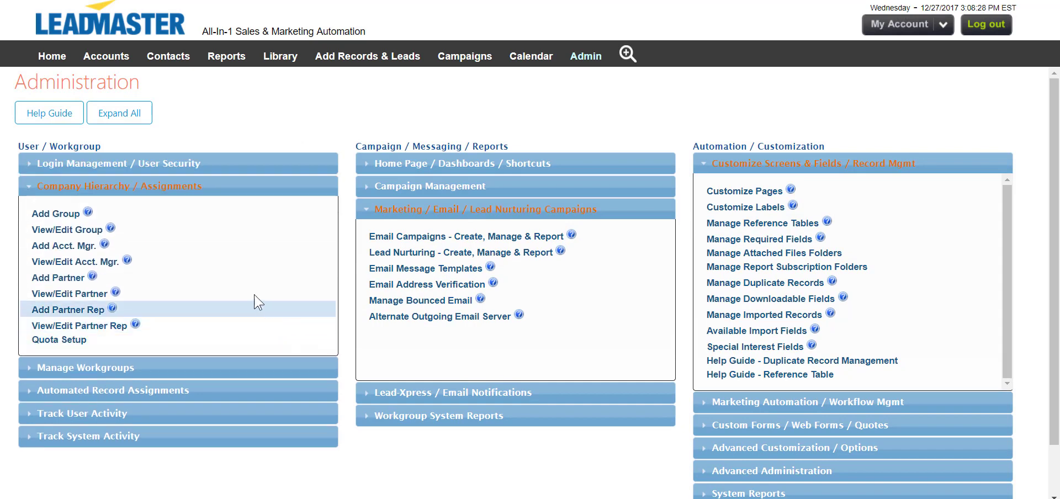
pyautogui.click(98, 262)
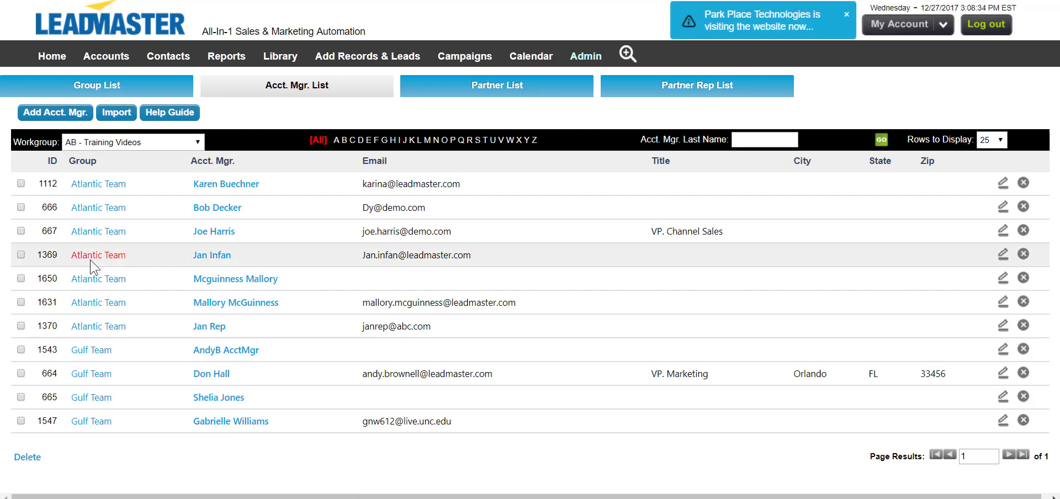
# Add account manager 'New Person' to the Atlantic Team group and submit.
pyautogui.click(68, 115)
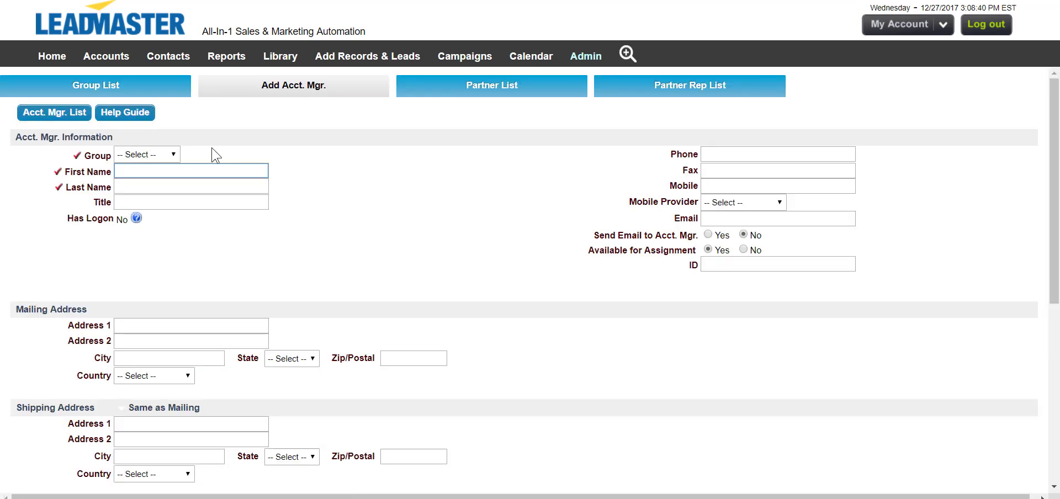
pyautogui.click(173, 155)
pyautogui.click(176, 173)
pyautogui.write('New')
pyautogui.press('Tab')
pyautogui.write('Person')
pyautogui.press('Tab')
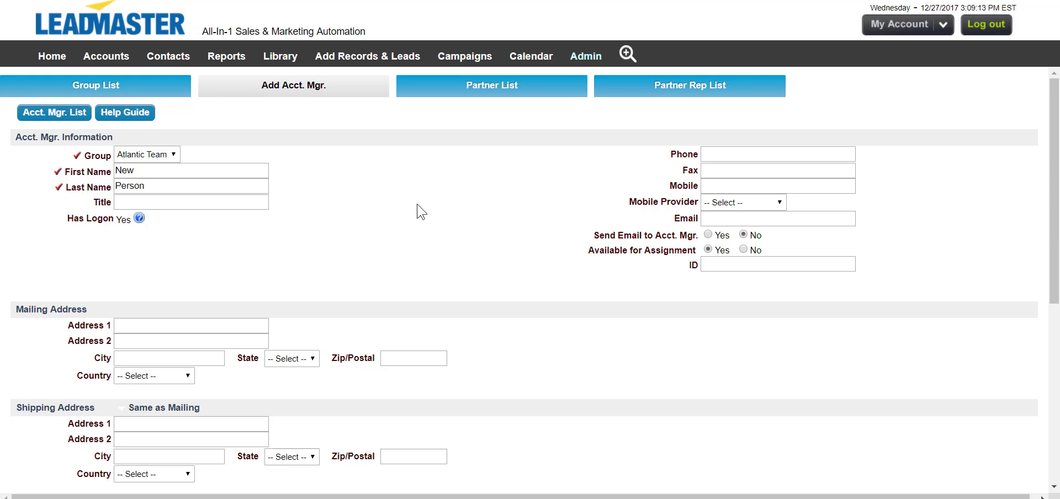
pyautogui.scroll(-6, 421, 211)
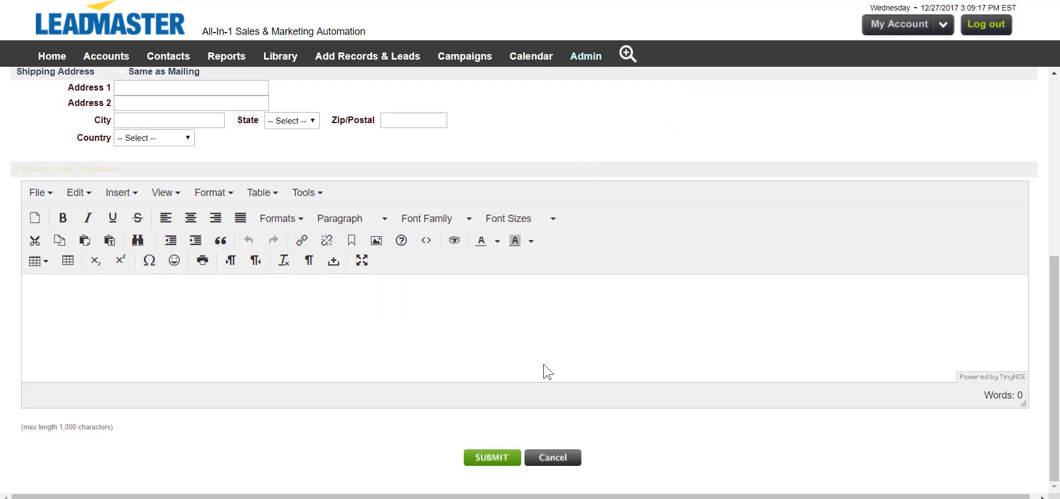
pyautogui.click(493, 456)
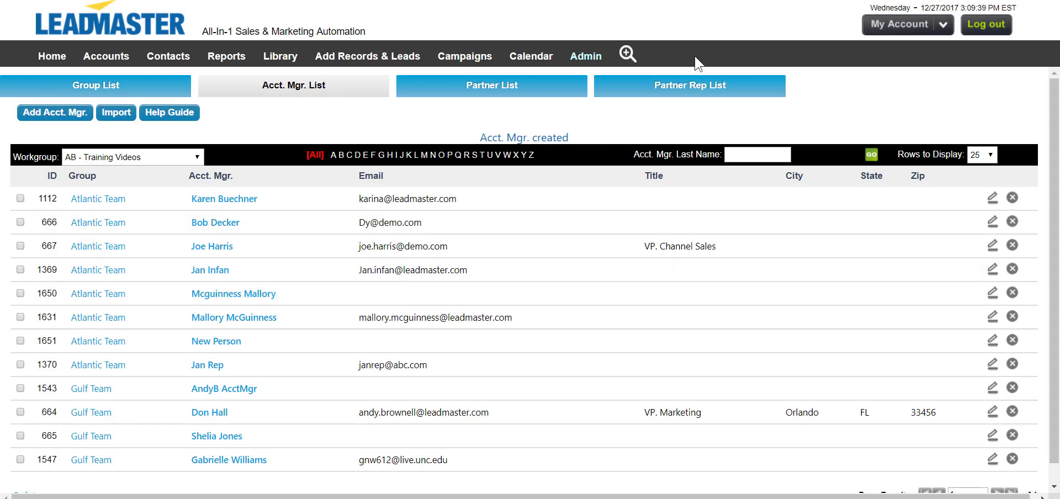
# Search records with the Acct. Mgr. filter limited to the old Atlantic Team manager.
pyautogui.click(628, 55)
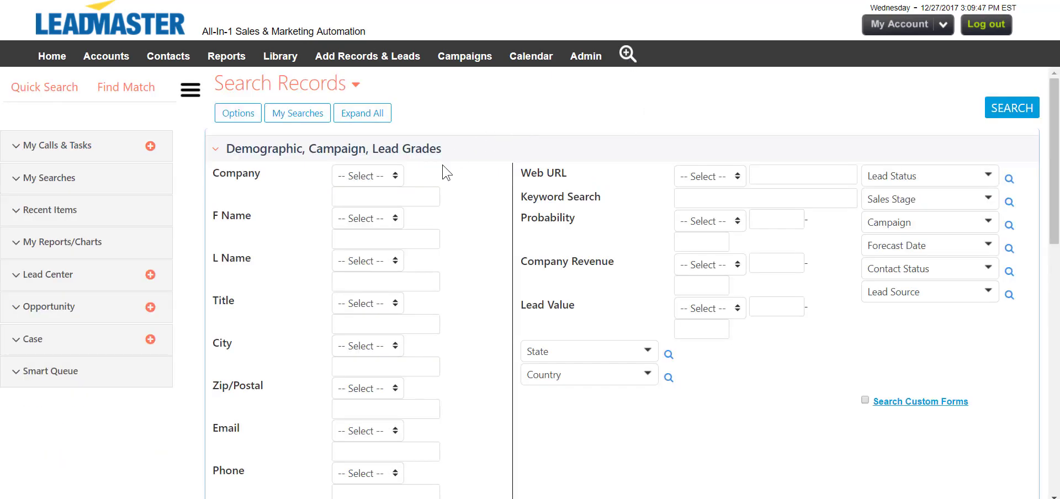
pyautogui.scroll(-5, 450, 176)
pyautogui.scroll(-5, 455, 186)
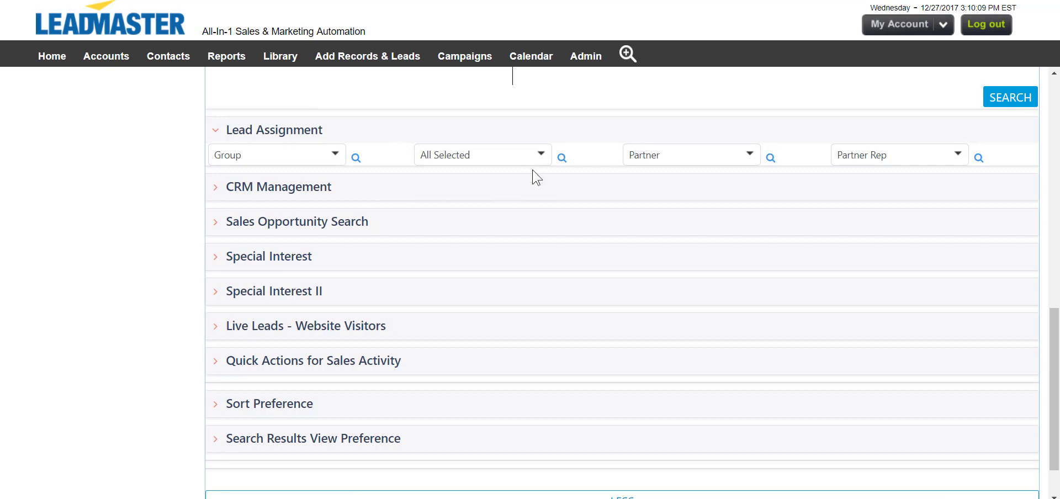
pyautogui.click(533, 159)
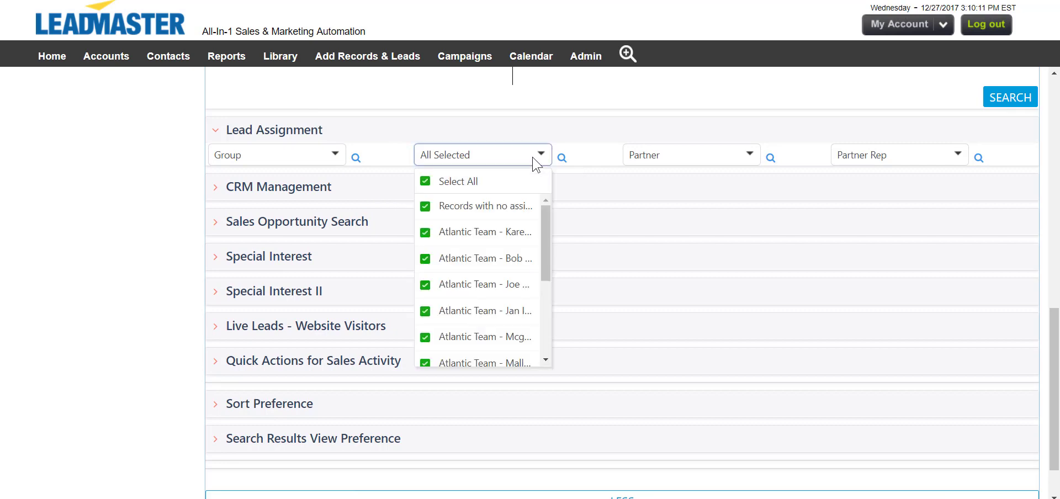
pyautogui.click(429, 184)
pyautogui.scroll(-1, 546, 224)
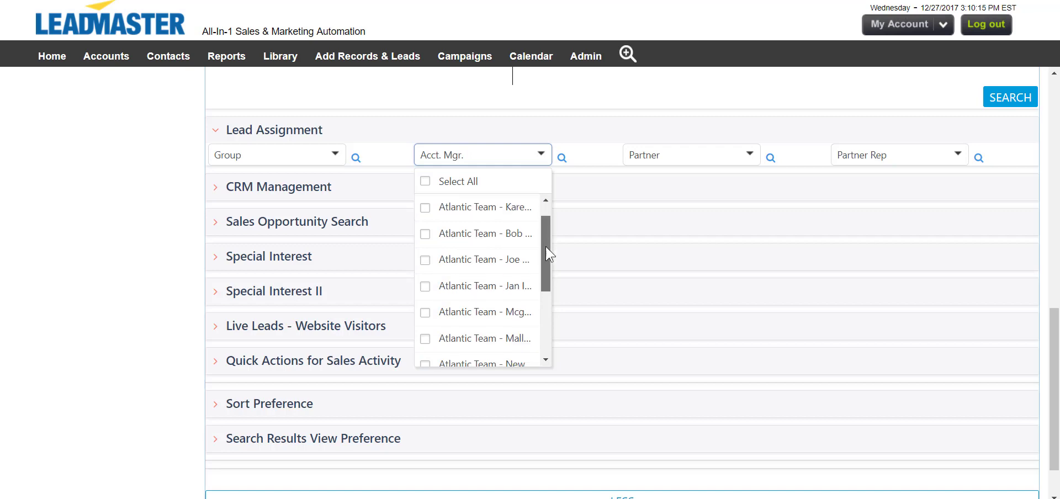
pyautogui.scroll(-2, 549, 254)
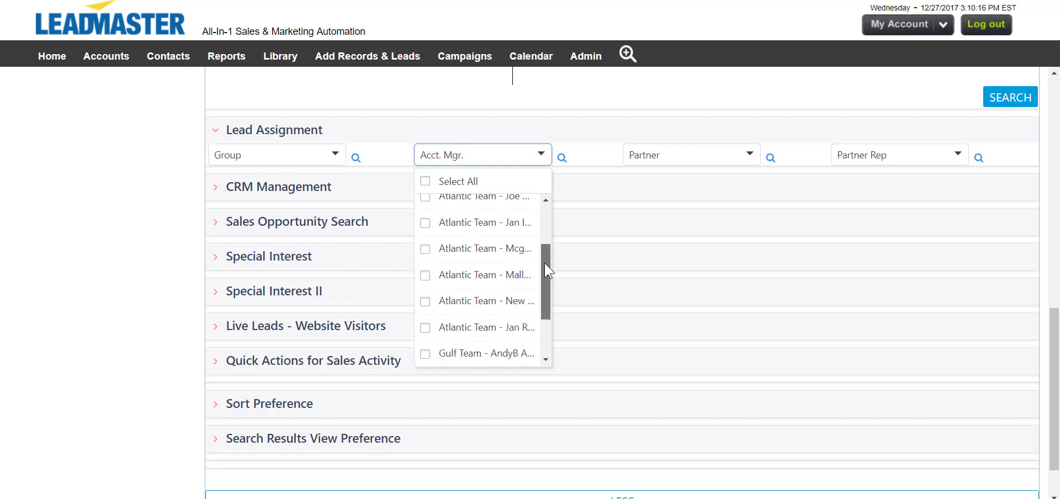
pyautogui.click(424, 247)
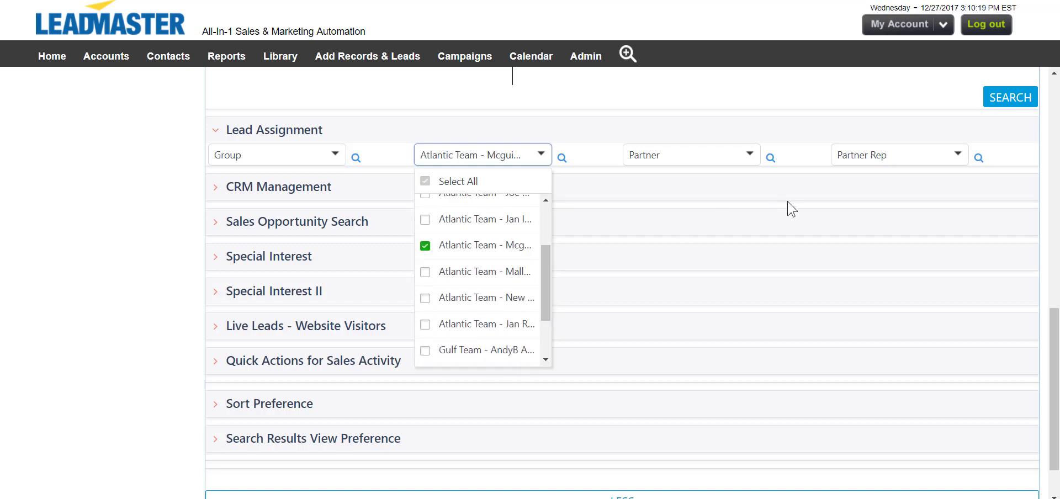
pyautogui.click(992, 99)
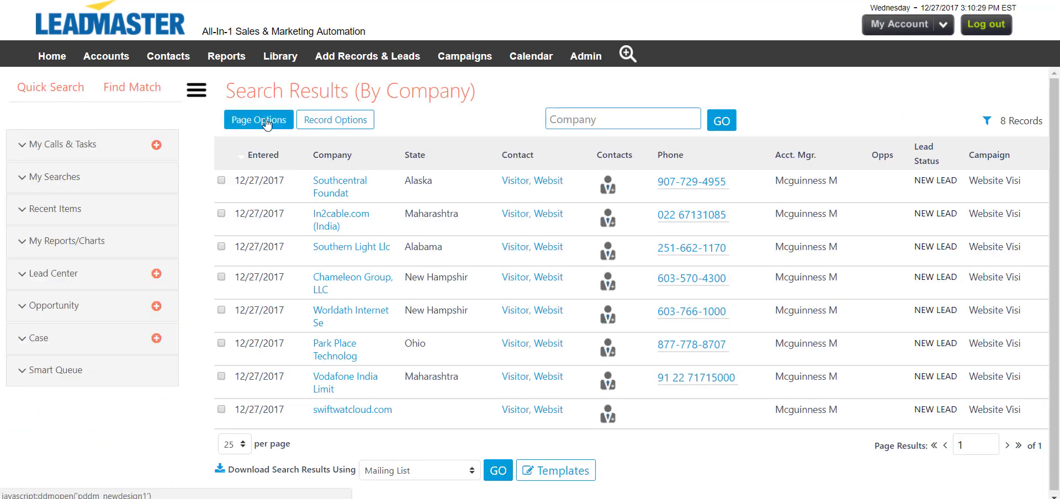
# Assign all 8 found leads in the search results to Atlantic Team - New Person.
pyautogui.click(309, 117)
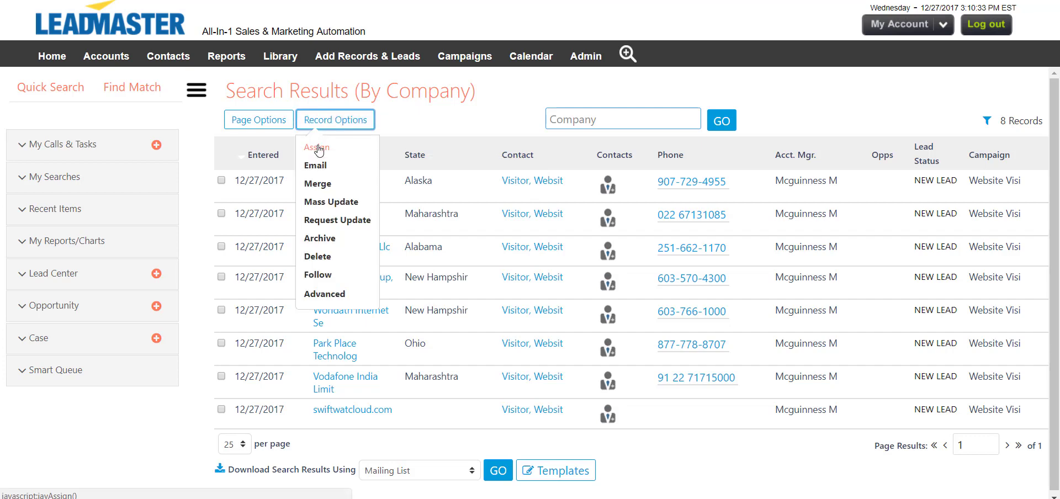
pyautogui.click(317, 147)
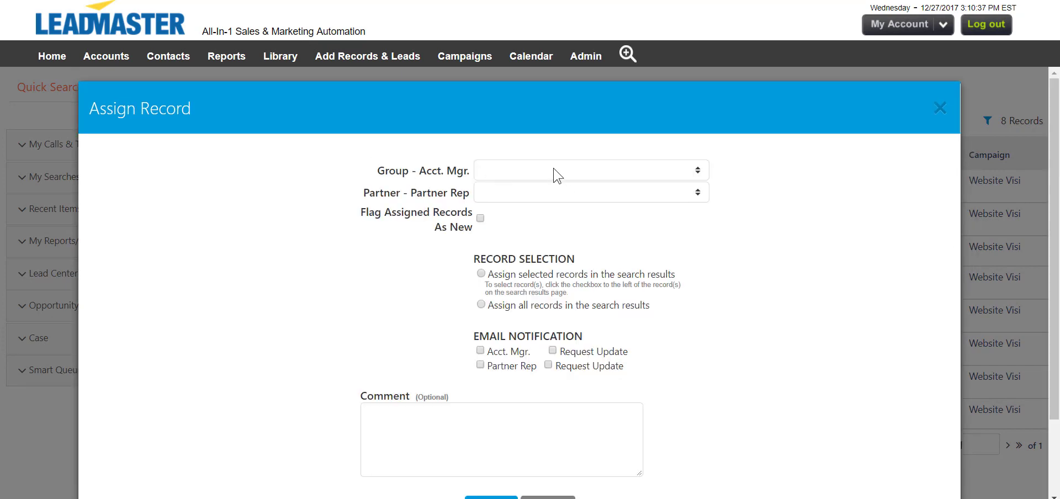
pyautogui.click(553, 171)
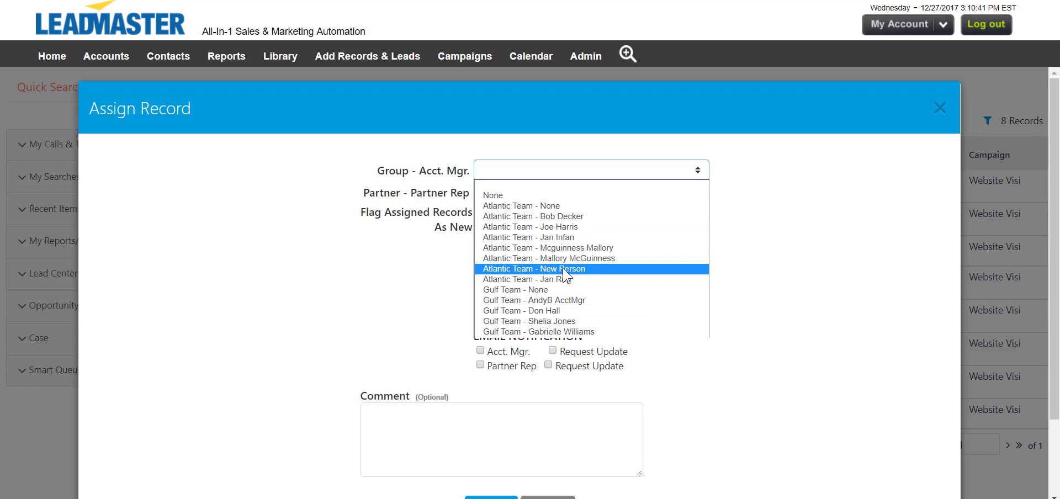
pyautogui.click(565, 271)
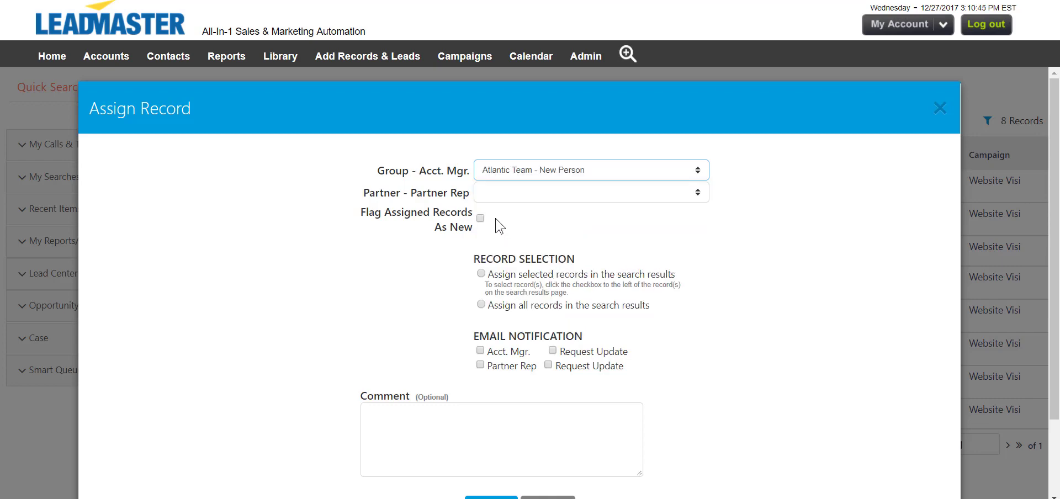
pyautogui.click(481, 305)
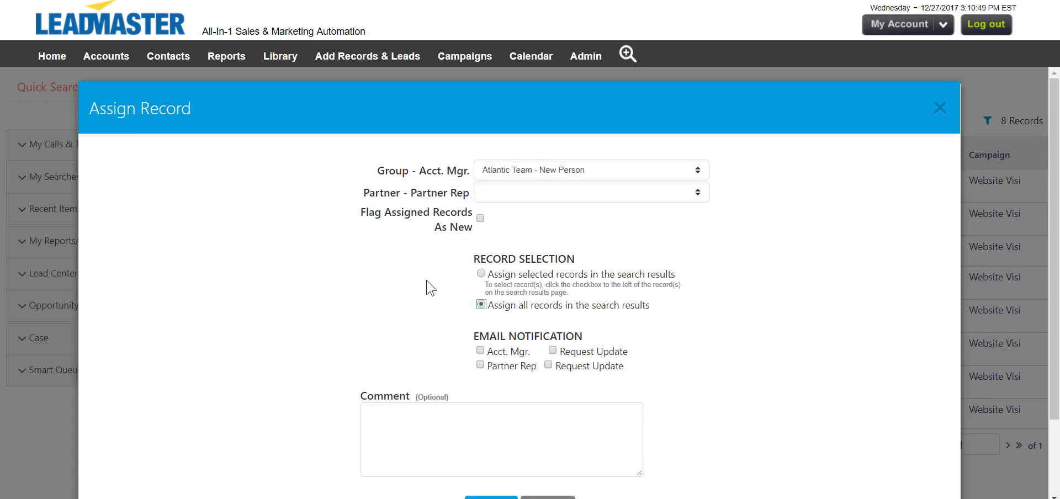
pyautogui.scroll(-1, 428, 287)
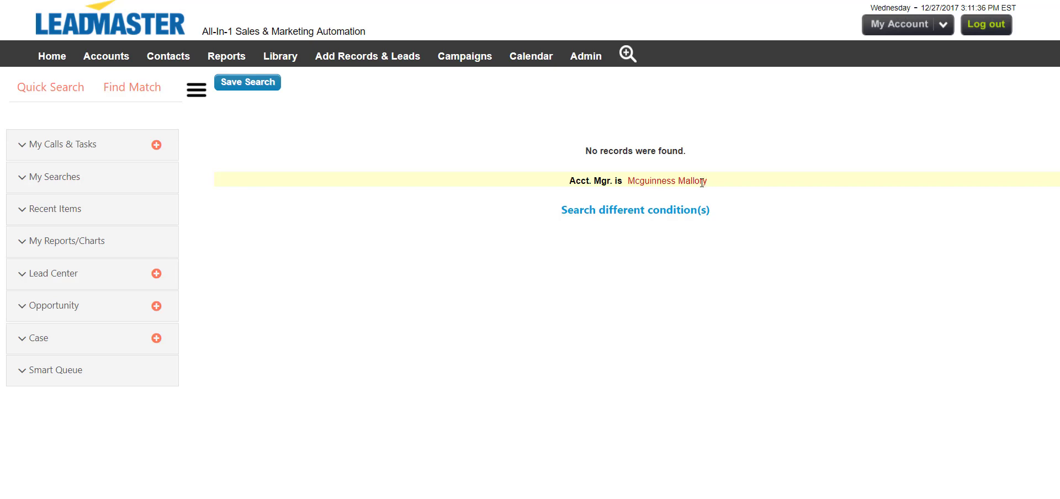
# Search leads filtered by Acct. Mgr. Atlantic Team - New Person to list the 8 reassigned records.
pyautogui.click(627, 54)
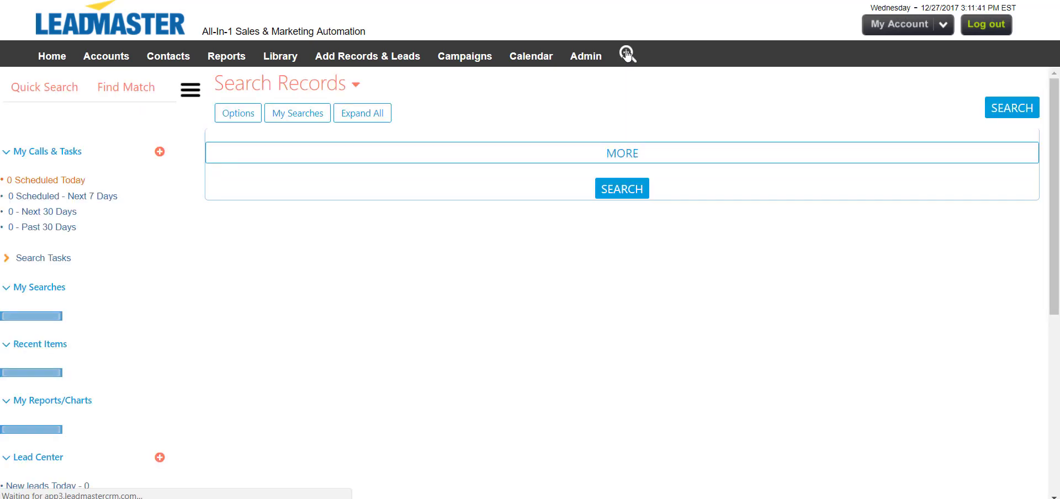
pyautogui.click(535, 301)
pyautogui.click(423, 362)
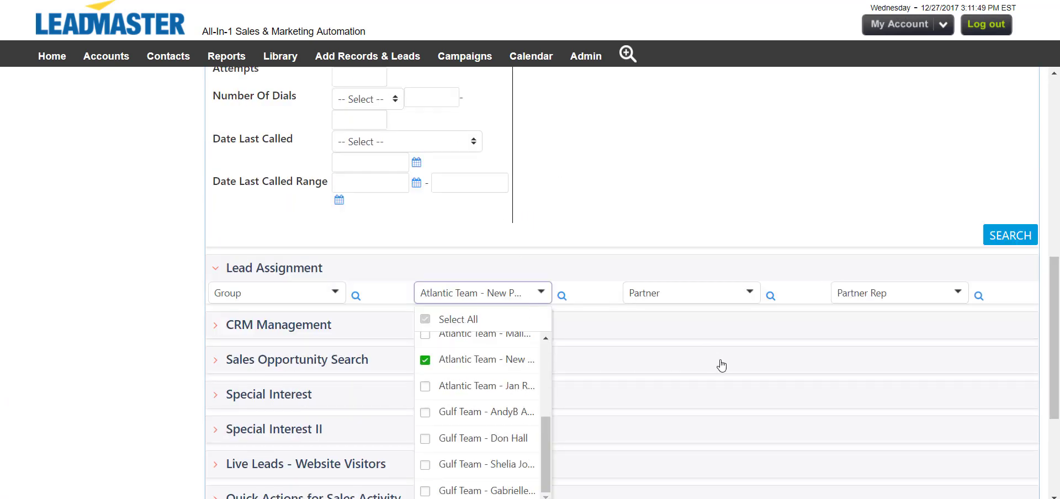
pyautogui.click(724, 361)
pyautogui.click(1009, 237)
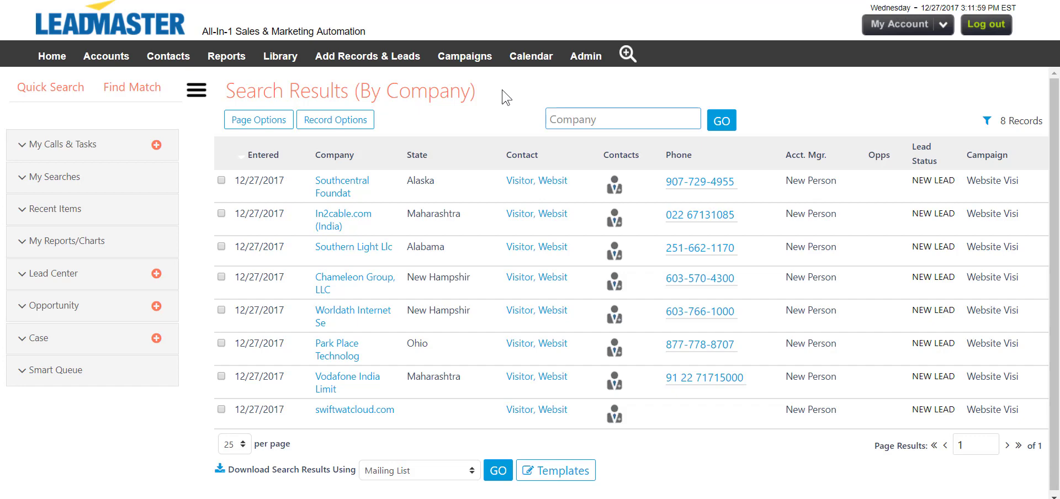
pyautogui.click(583, 59)
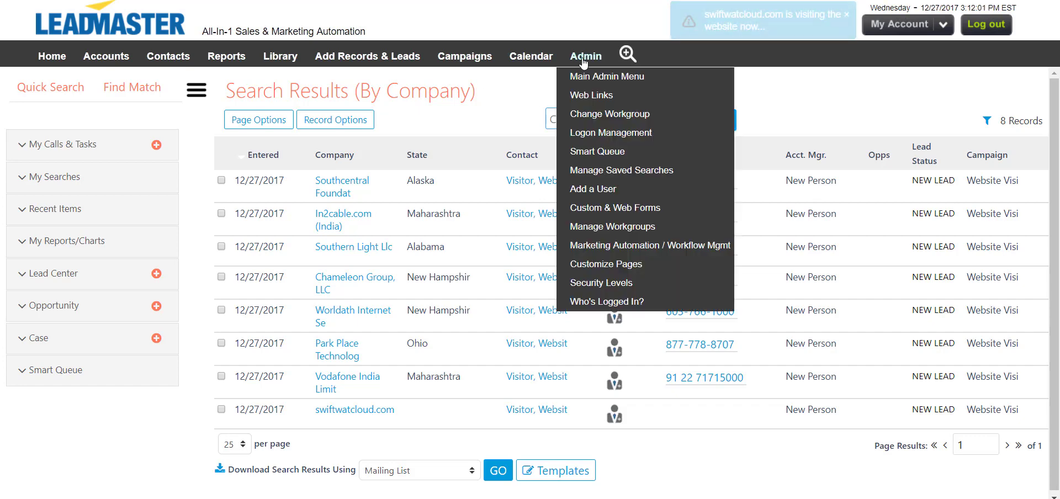
# Delete the old Atlantic Team account manager (ID 1650) from the Acct. Mgr. List.
pyautogui.click(594, 83)
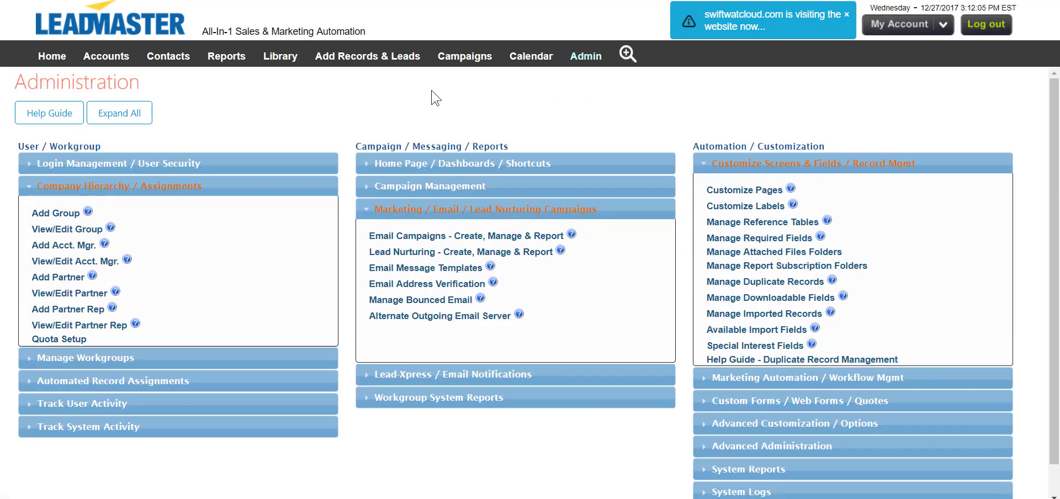
pyautogui.click(98, 263)
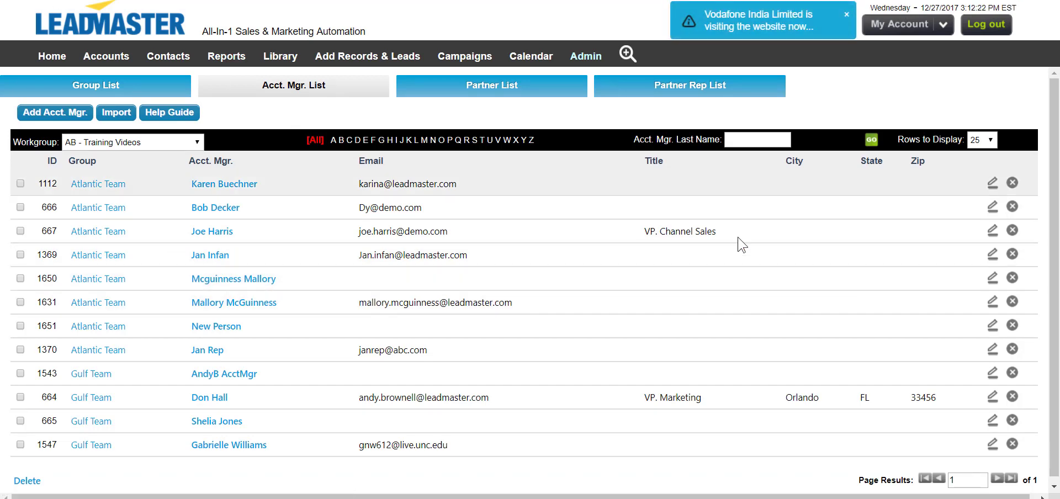
pyautogui.click(1013, 279)
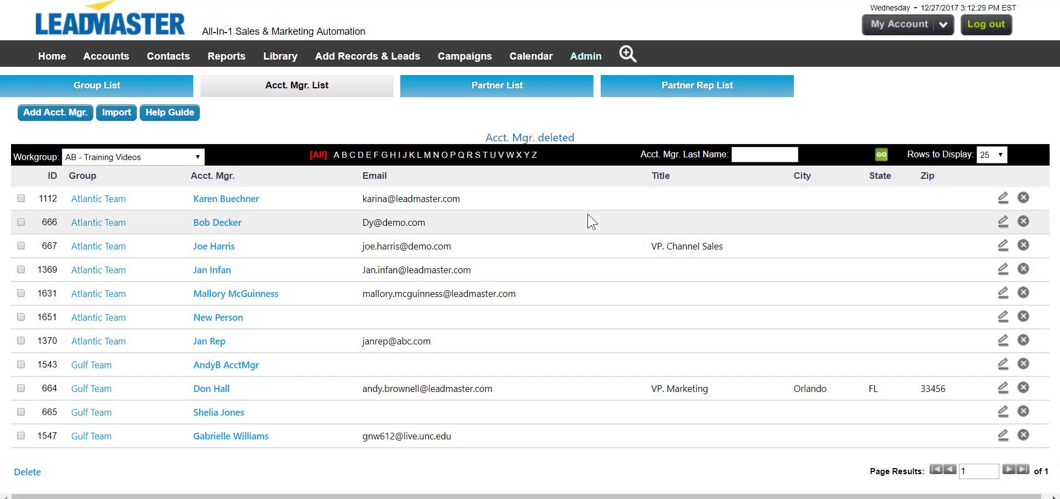